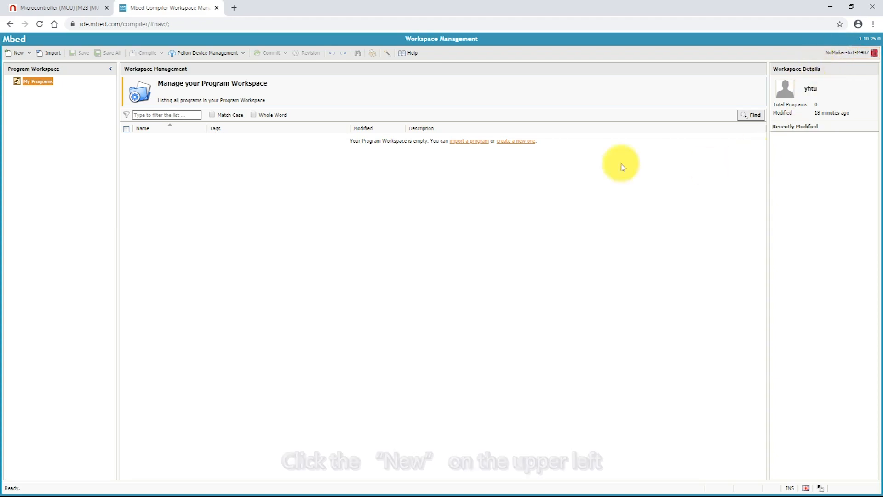
# Create a new program from the NuMaker WiFi TCP Example template.
pyautogui.click(19, 54)
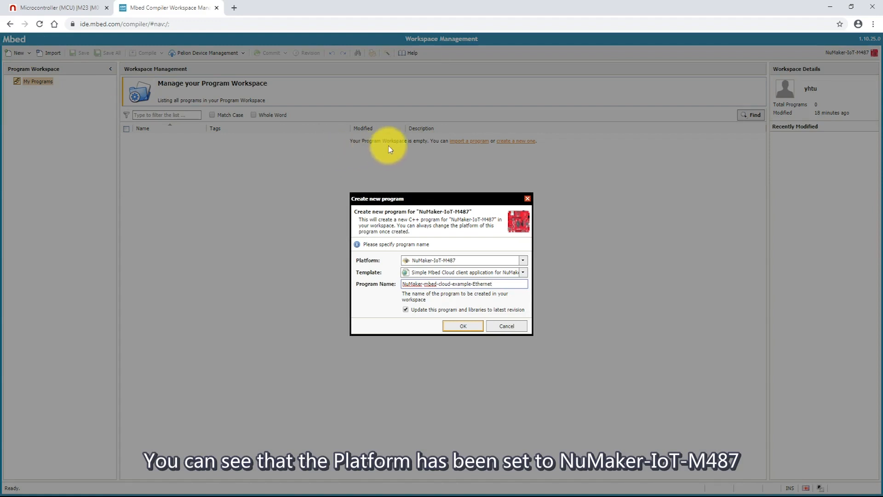
pyautogui.click(524, 273)
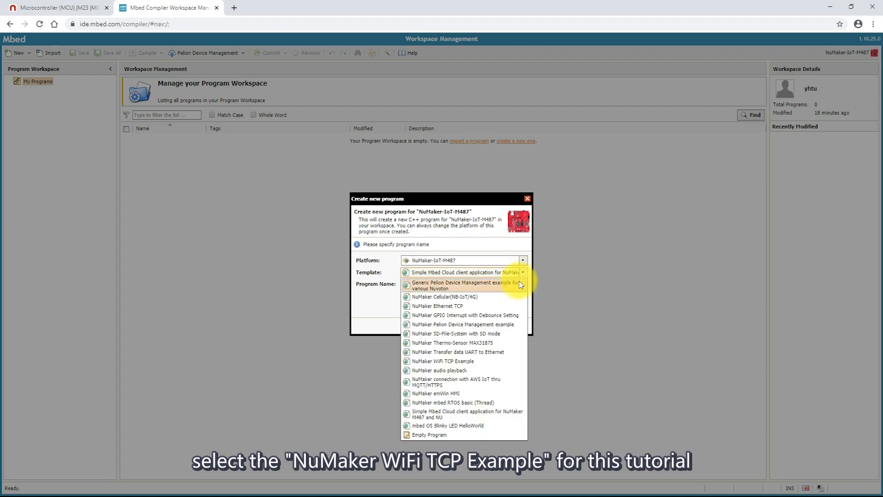
pyautogui.click(487, 361)
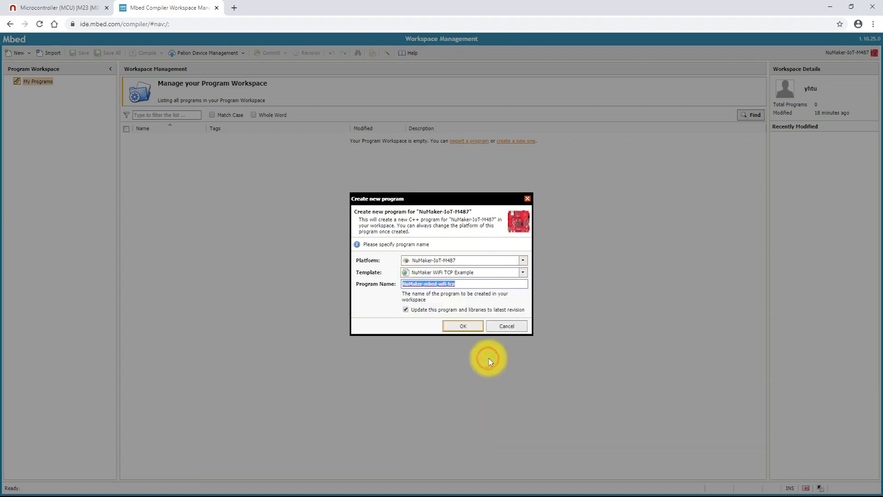
pyautogui.click(464, 329)
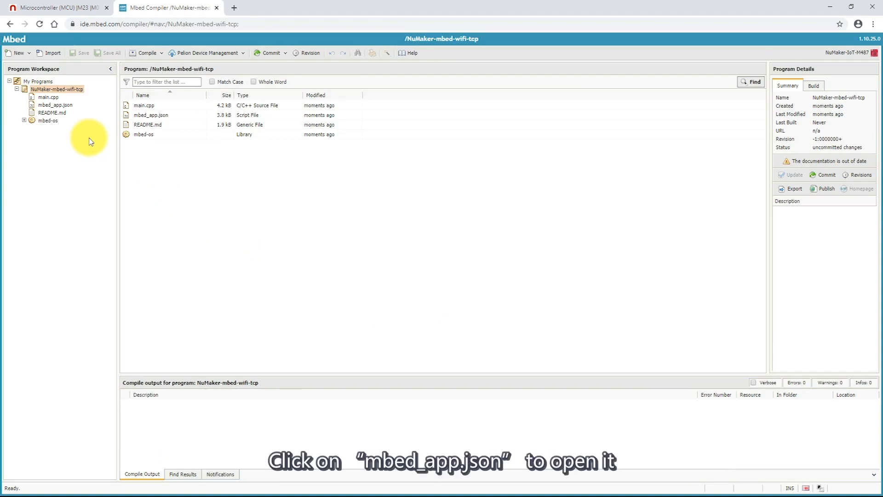
# Open mbed_app.json of the NuMaker-mbed-wifi-tcp program in the editor.
pyautogui.doubleClick(68, 106)
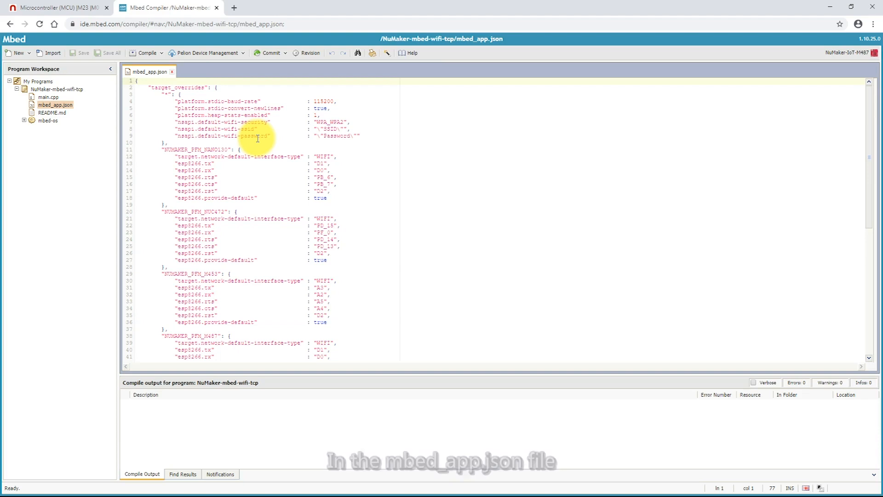
# Replace the SSID placeholder with NU and the Password placeholder with the Wi-Fi password.
pyautogui.doubleClick(333, 128)
pyautogui.write('NU')
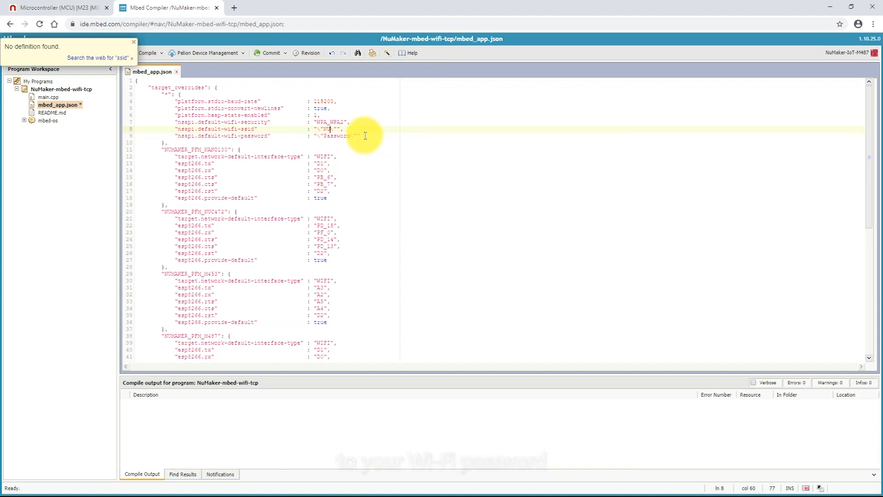
pyautogui.click(343, 136)
pyautogui.doubleClick(343, 136)
pyautogui.write('12345678')
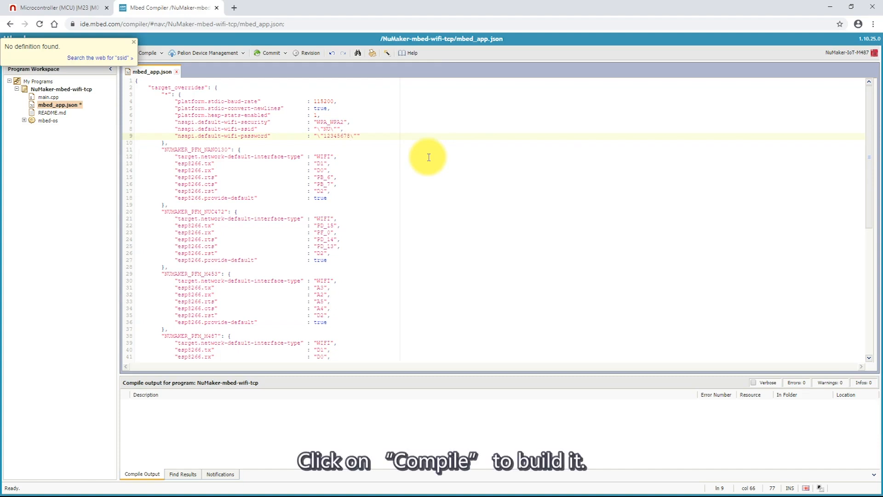
# Compile the program and show the downloaded .bin firmware in its Downloads folder.
pyautogui.click(154, 52)
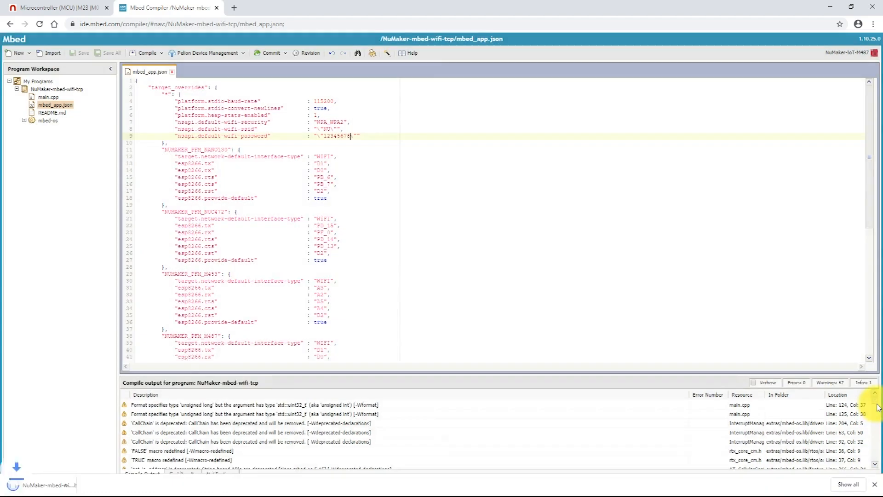
pyautogui.moveTo(875, 378); pyautogui.dragTo(857, 468)
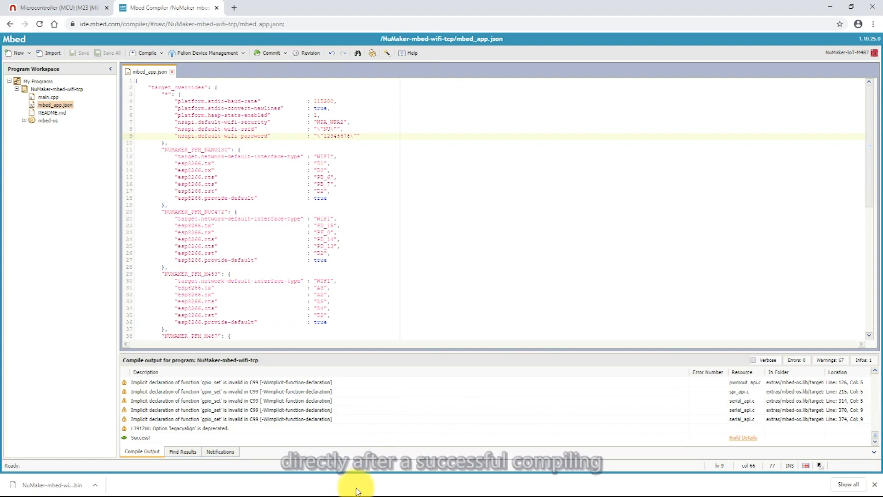
pyautogui.click(99, 491)
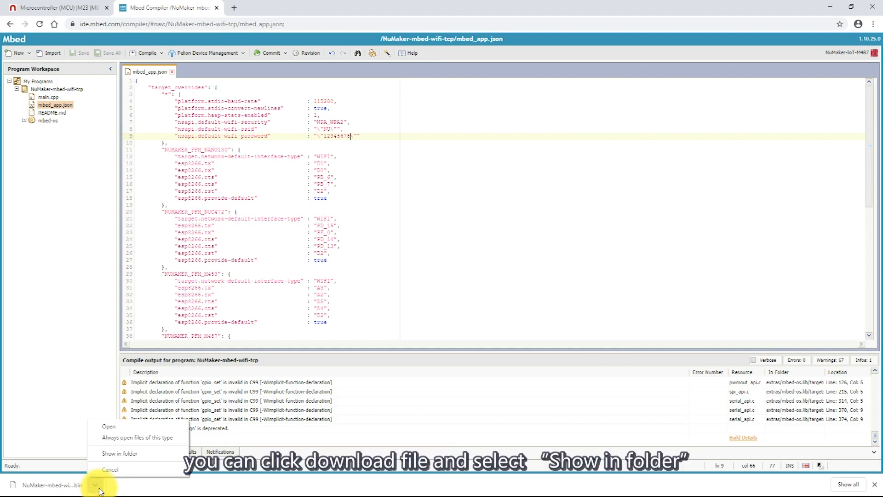
pyautogui.click(119, 455)
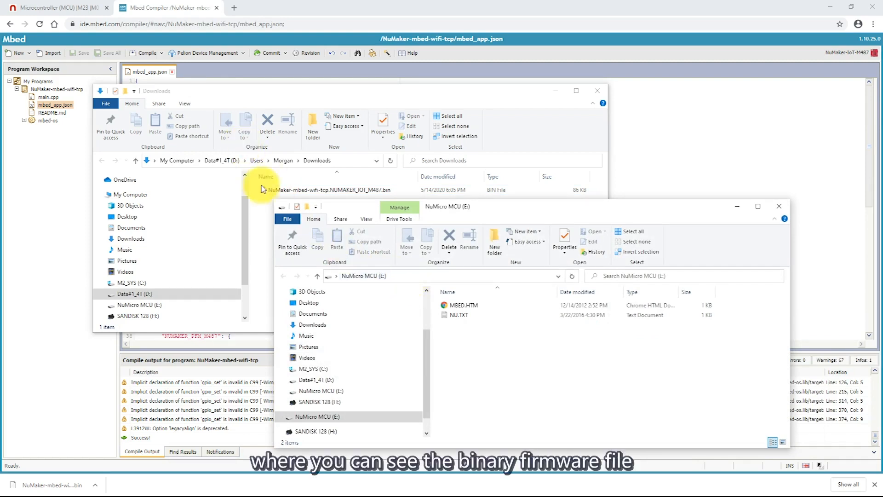
# Drag NuMaker-mbed-wifi-tcp.NUMAKER_IOT_M487.bin from Downloads onto the NuMicro MCU (E:) drive.
pyautogui.click(258, 216)
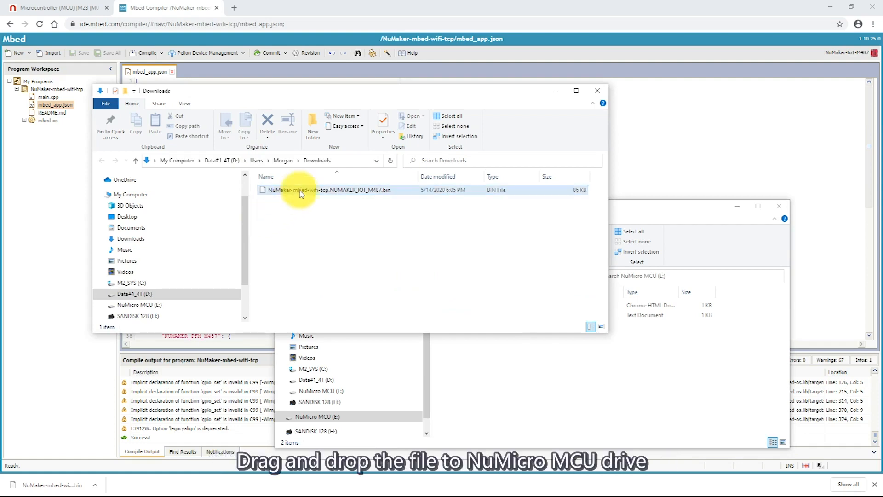
pyautogui.moveTo(308, 192); pyautogui.dragTo(572, 397)
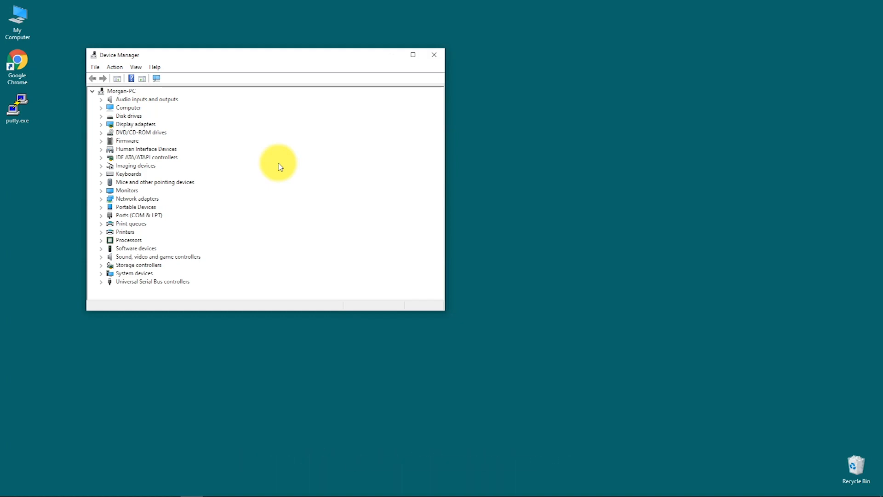
# Expand Ports (COM & LPT) in Device Manager to find the board's COM6 port.
pyautogui.click(150, 216)
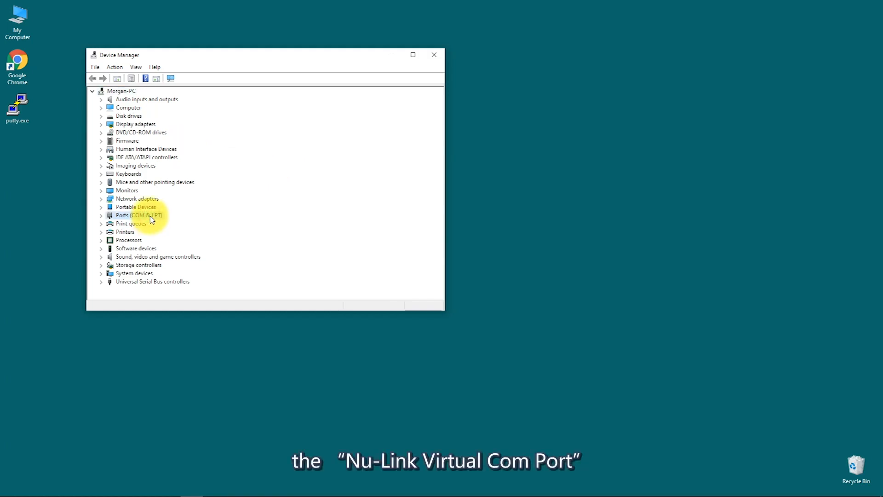
pyautogui.click(100, 215)
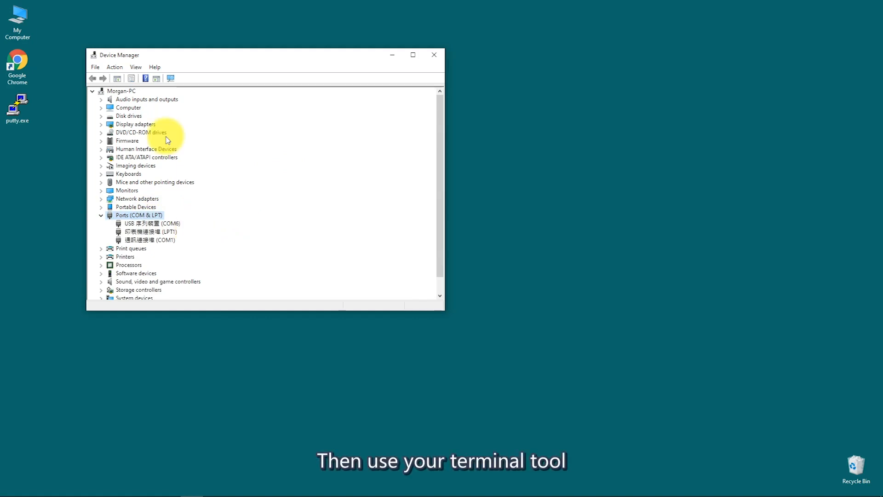
pyautogui.click(18, 109)
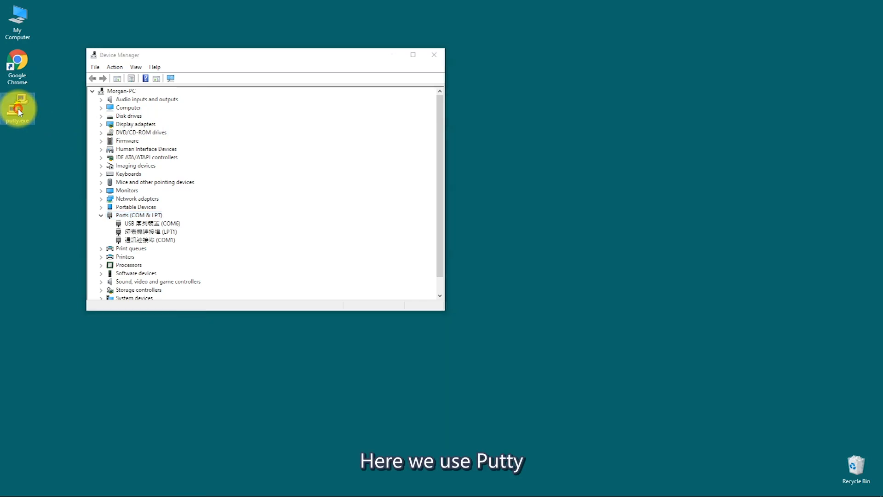
# Launch PuTTY with connection type Serial and serial line COM6.
pyautogui.doubleClick(18, 110)
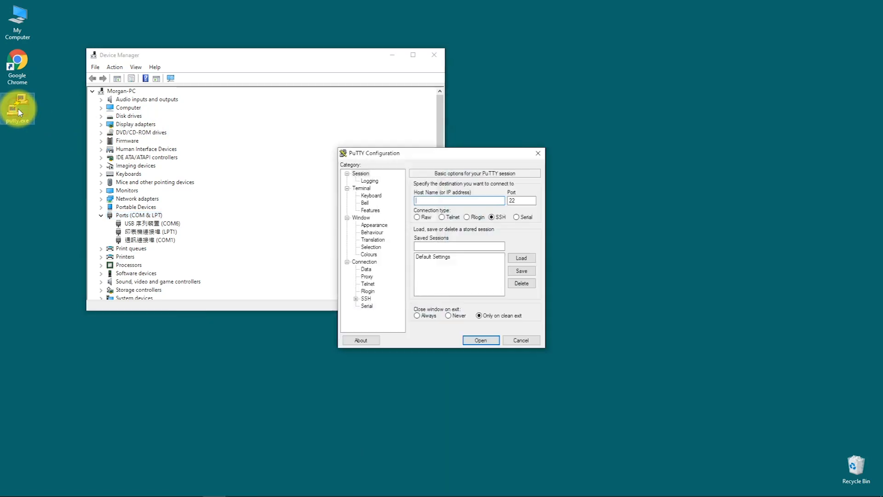
pyautogui.click(516, 217)
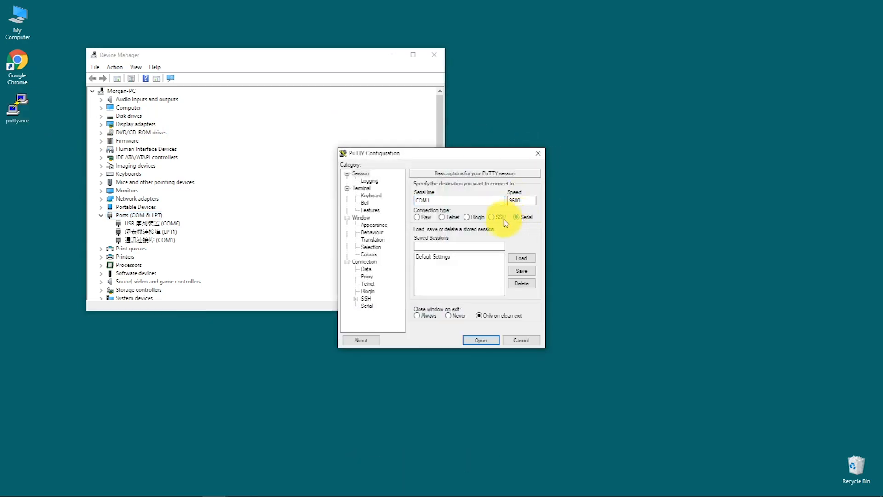
pyautogui.click(370, 305)
pyautogui.click(510, 194)
pyautogui.press('BackSpace')
pyautogui.write('6')
# Set speed 115200 and flow control None, then open the serial session.
pyautogui.click(513, 217)
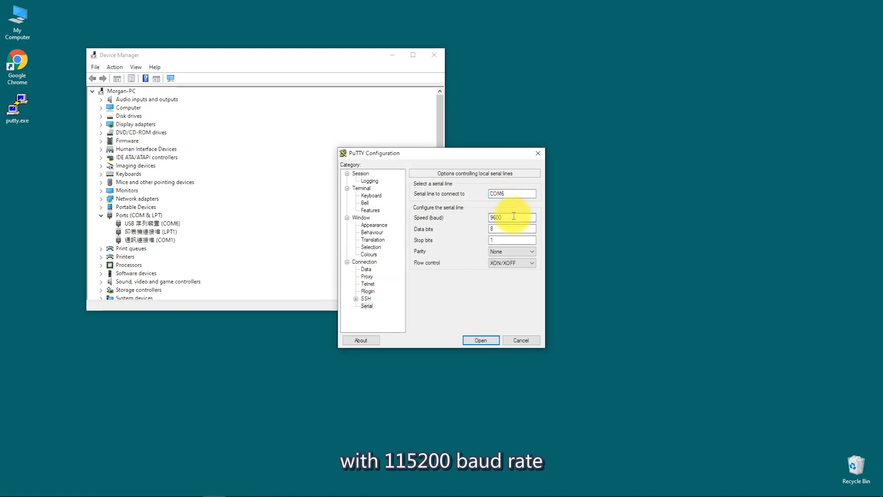
pyautogui.doubleClick(513, 217)
pyautogui.write('11')
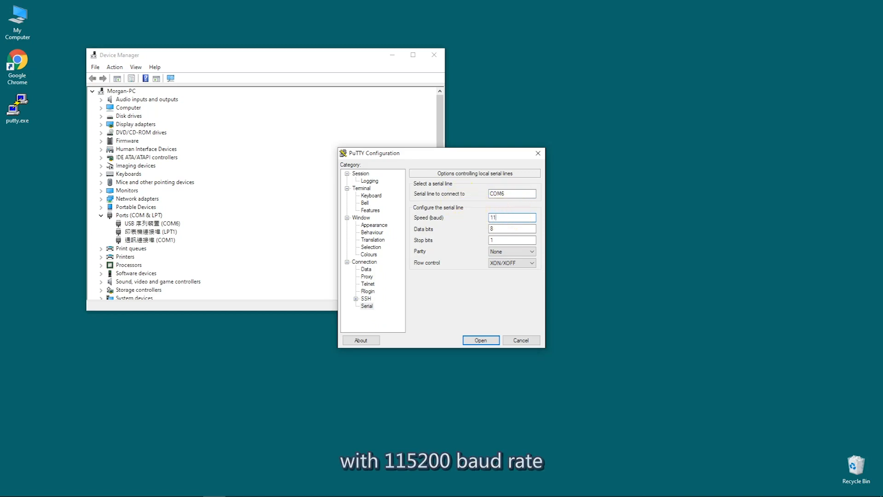
pyautogui.write('5200')
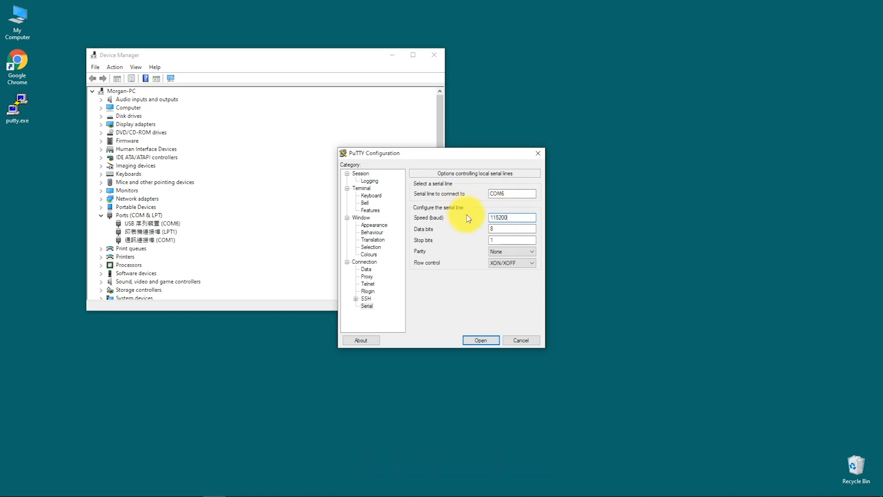
pyautogui.click(506, 228)
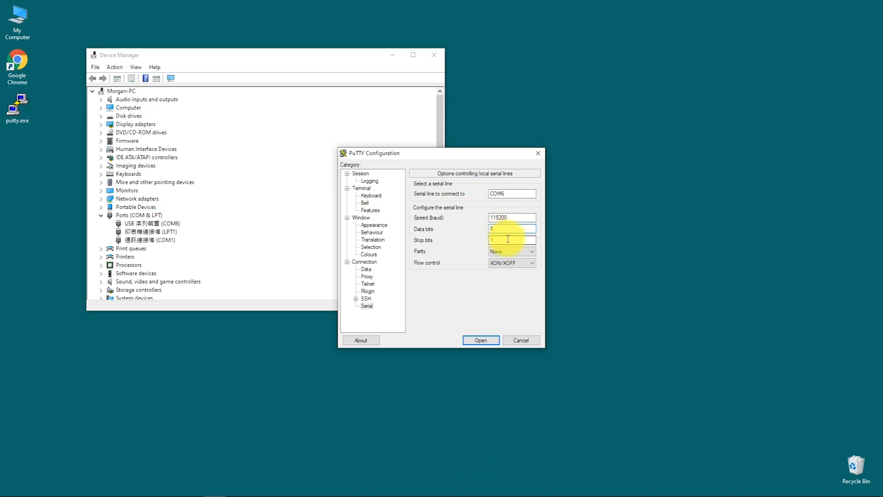
pyautogui.click(526, 269)
pyautogui.click(511, 272)
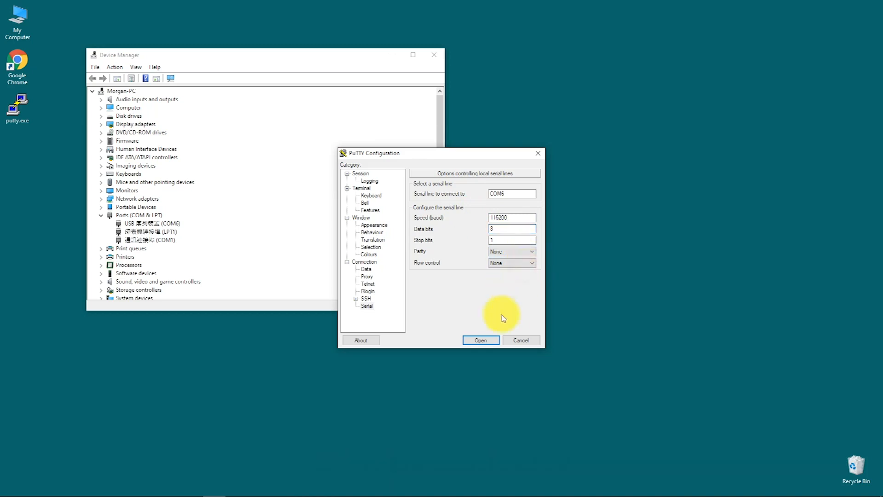
pyautogui.click(482, 340)
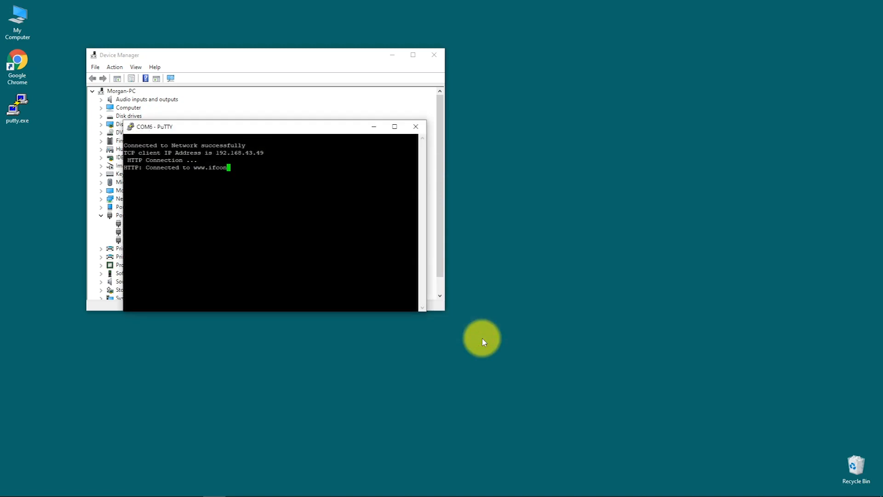